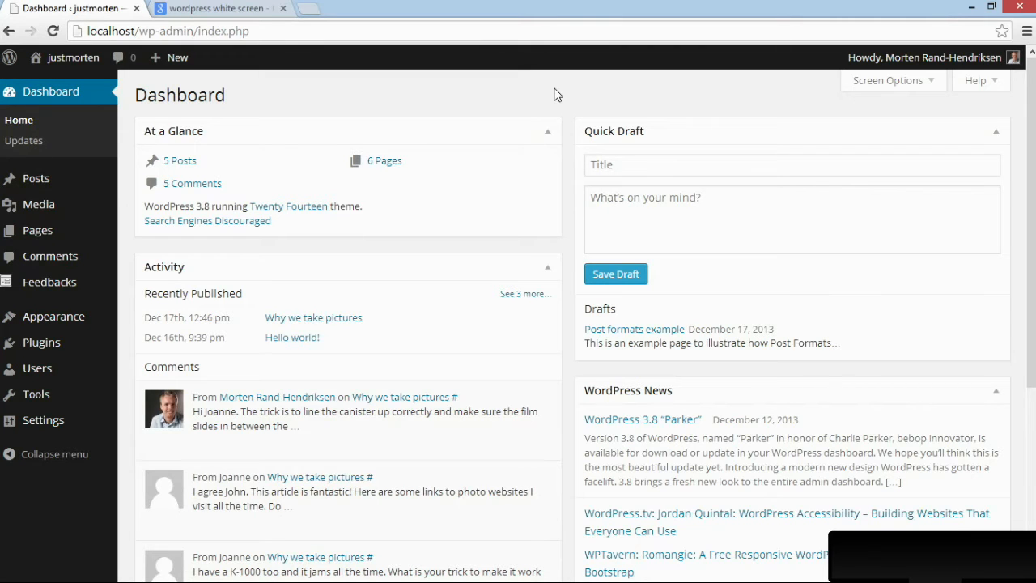
- View the Google results for "wordpress white screen" and close that browser tab
{"action": "left_click", "coordinate": [208, 9]}
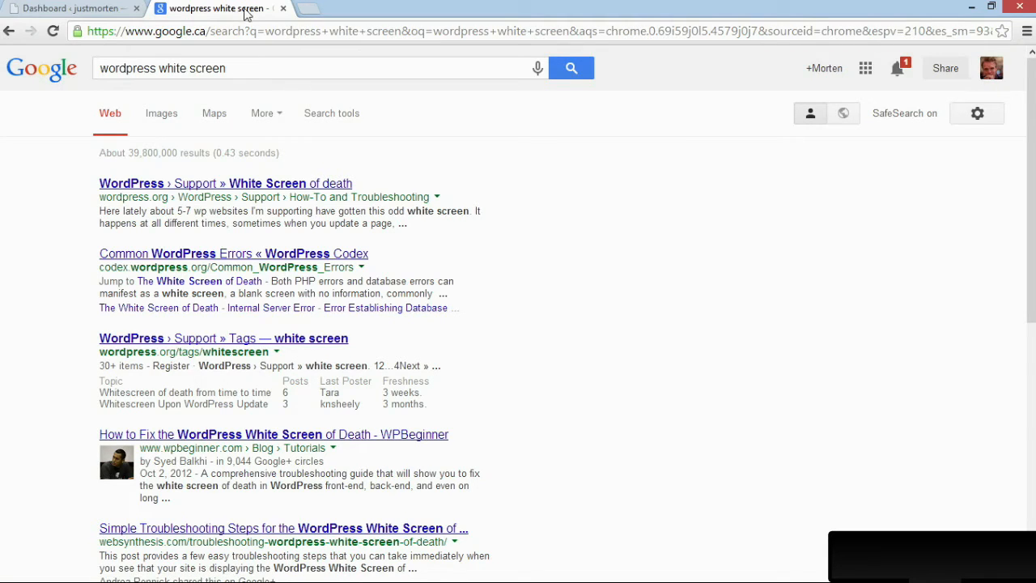
{"action": "left_click", "coordinate": [284, 9]}
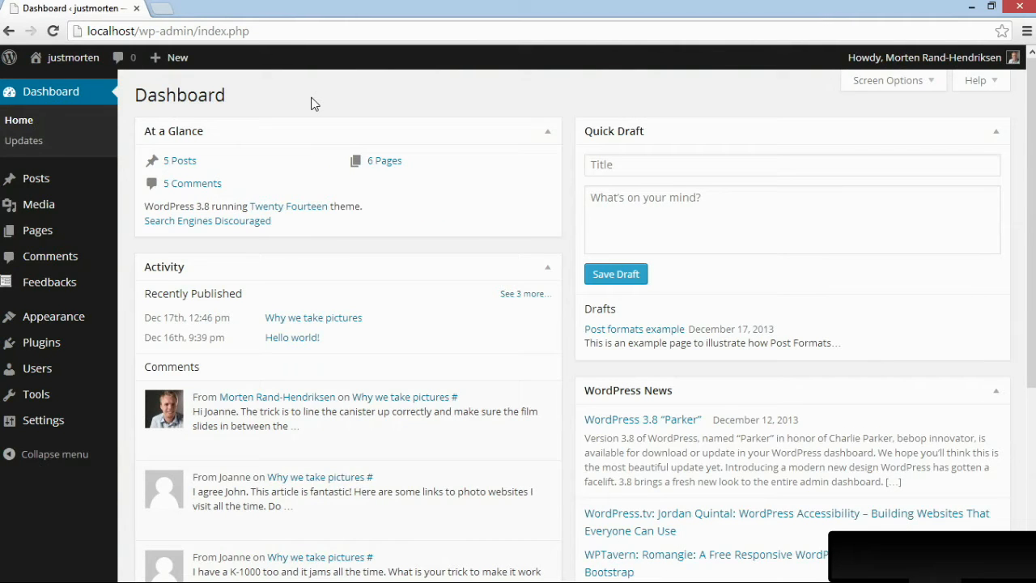
- Try to activate the Awesomes!!!!! plugin in the list of installed plugins
{"action": "mouse_move", "coordinate": [42, 349]}
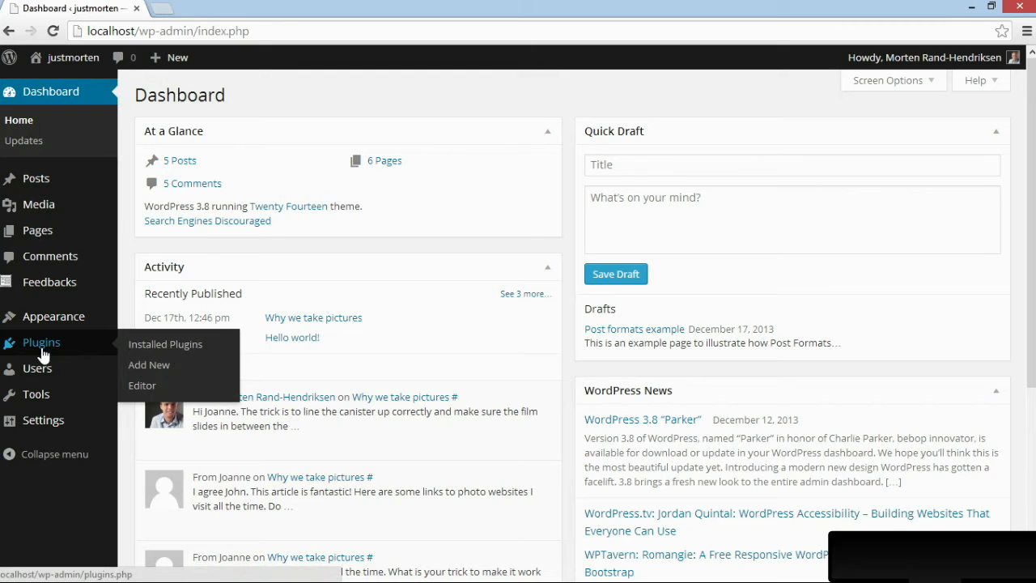
{"action": "left_click", "coordinate": [144, 352]}
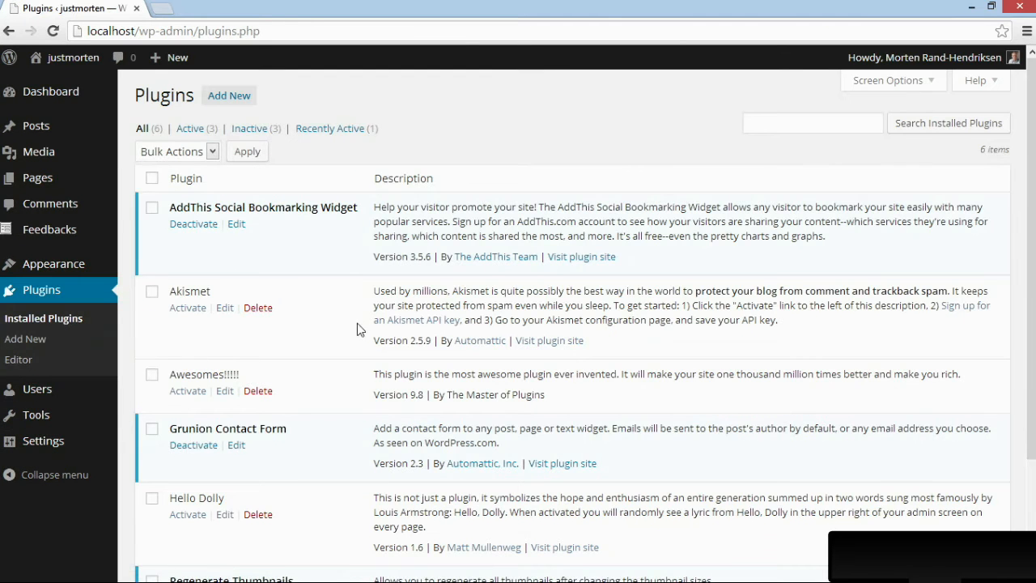
{"action": "scroll", "coordinate": [359, 328], "scroll_direction": "down", "scroll_amount": 2}
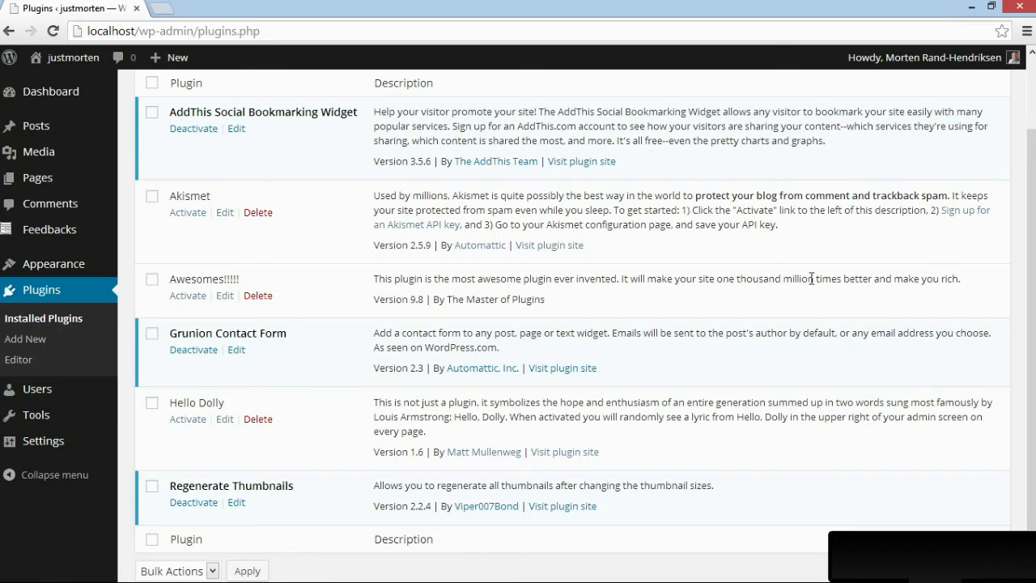
{"action": "left_click", "coordinate": [179, 304]}
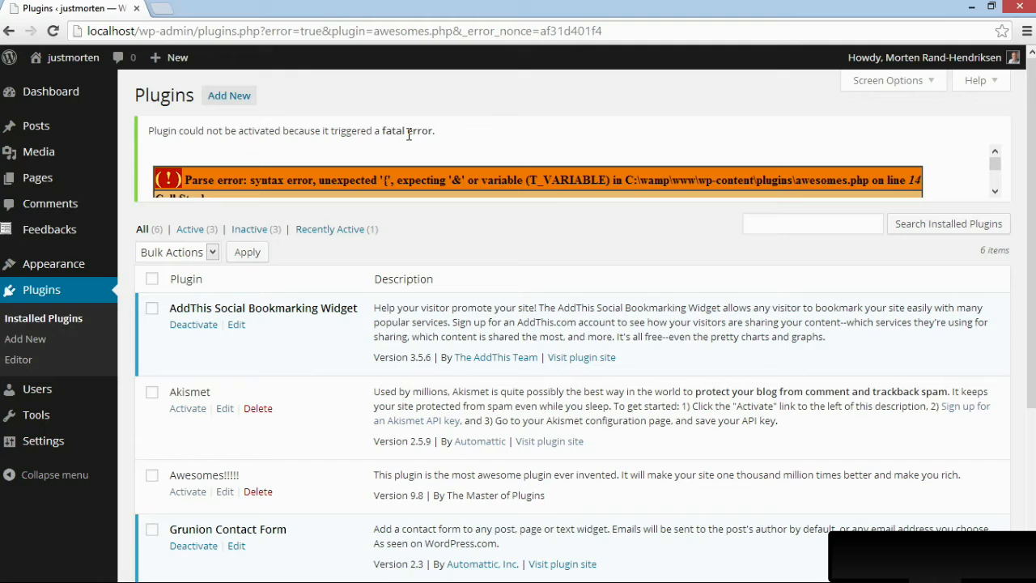
- Run a live preview of The Best Theme in the UNIVERSES and return to its theme details
{"action": "mouse_move", "coordinate": [51, 264]}
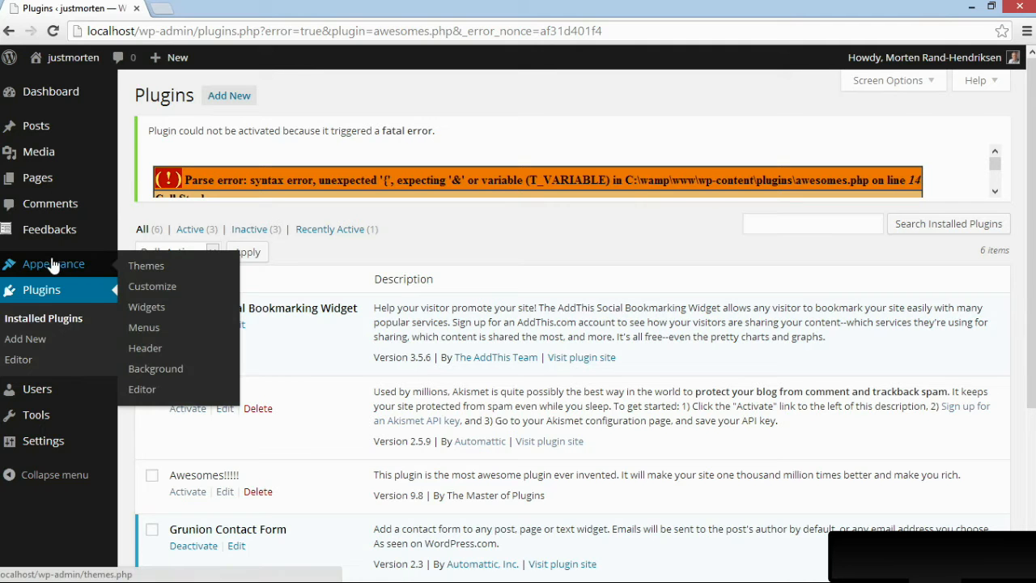
{"action": "left_click", "coordinate": [52, 263]}
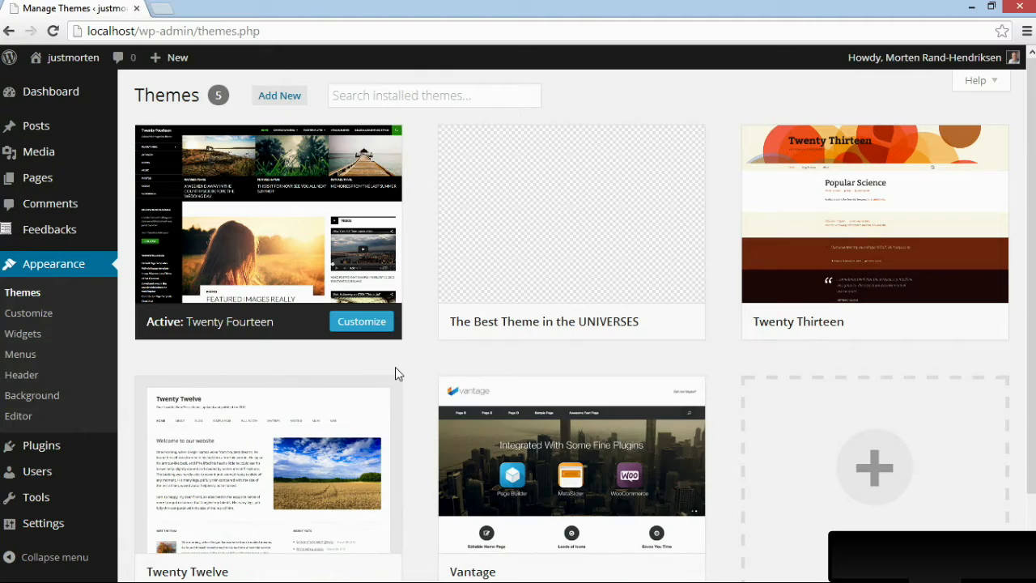
{"action": "mouse_move", "coordinate": [501, 344]}
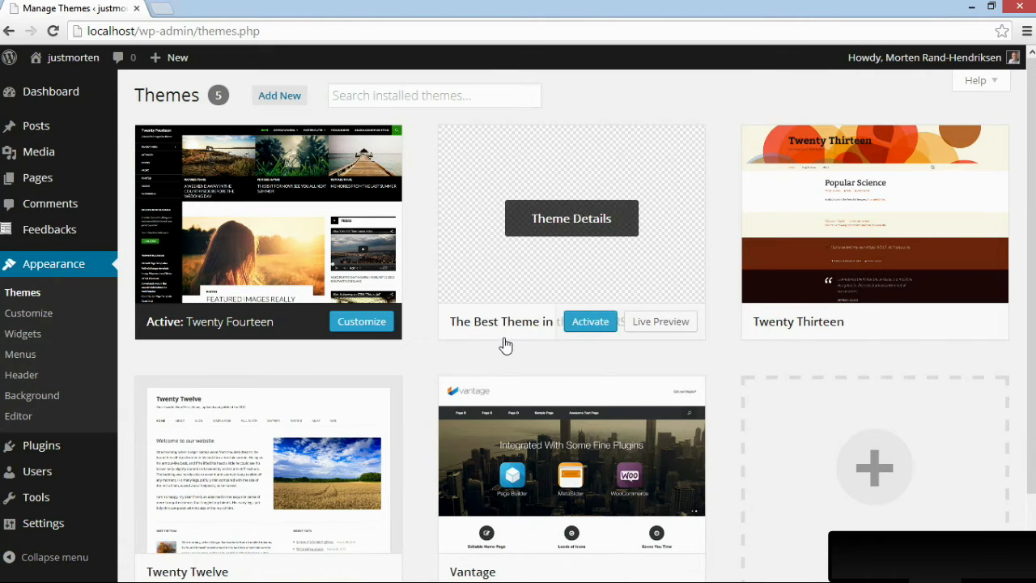
{"action": "left_click", "coordinate": [568, 230]}
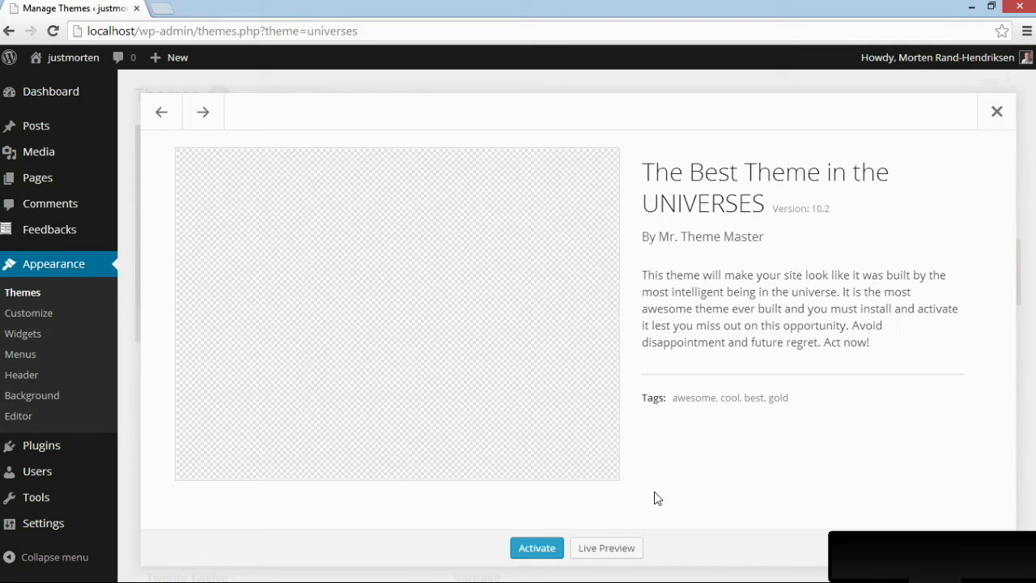
{"action": "left_click", "coordinate": [628, 549]}
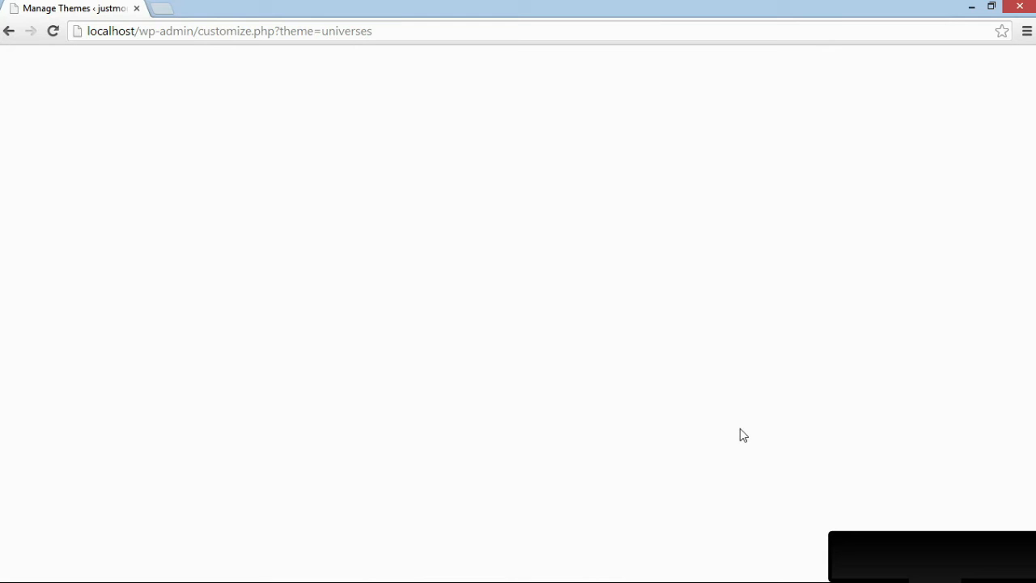
{"action": "left_click", "coordinate": [9, 30]}
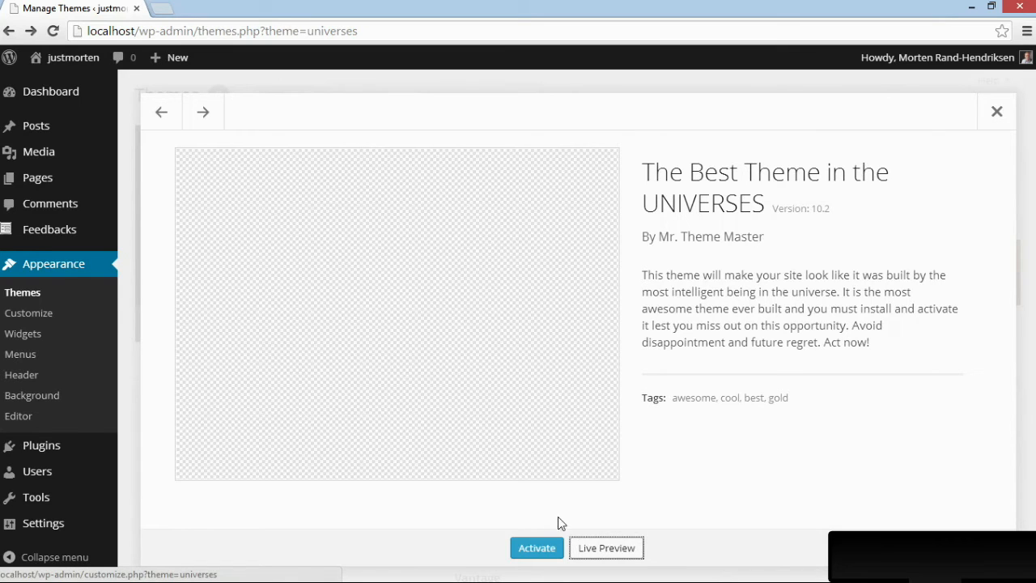
- Activate The Best Theme in the UNIVERSES and load the site's front page at localhost
{"action": "left_click", "coordinate": [536, 548]}
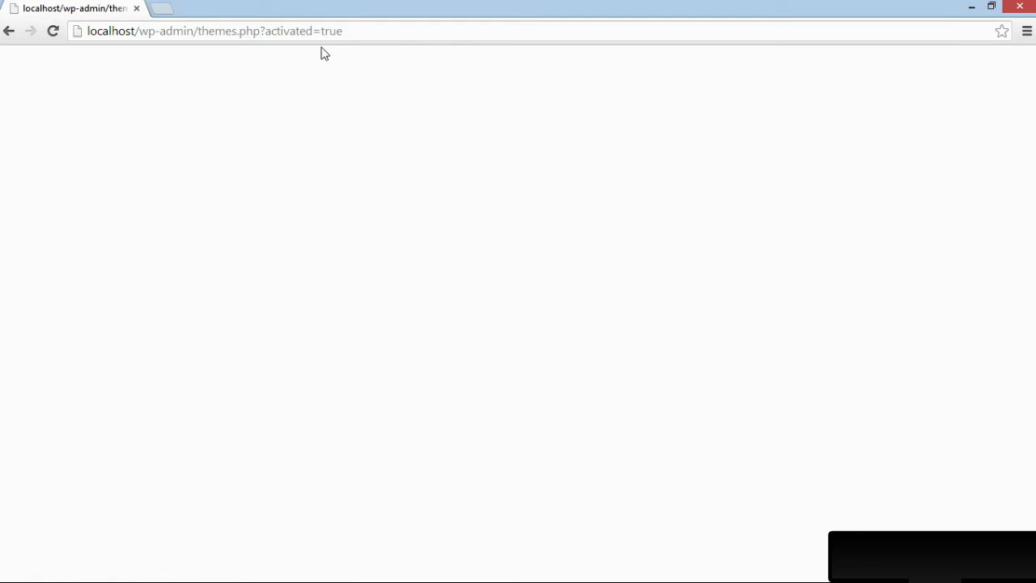
{"action": "left_click_drag", "start_coordinate": [352, 32], "coordinate": [143, 43]}
{"action": "key", "text": "BackSpace"}
{"action": "key", "text": "Return"}
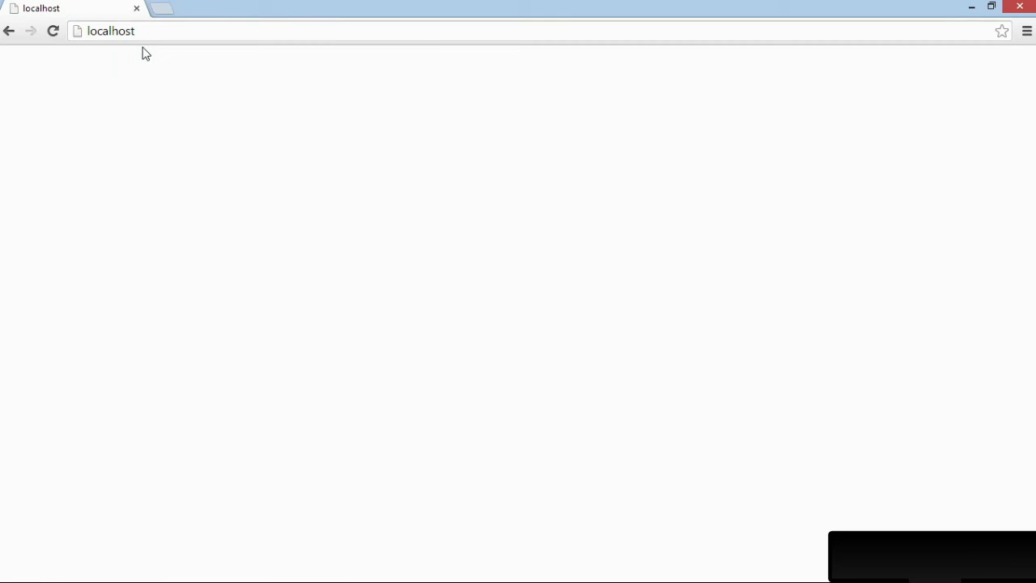
- Load the site's admin area at localhost/wp-admin/
{"action": "left_click", "coordinate": [162, 34]}
{"action": "left_click", "coordinate": [162, 34]}
{"action": "type", "text": "/wp-"}
{"action": "key", "text": "Return"}
- Switch to File Explorer and rename the universes folder in wp-content/themes to universesBROKEN
{"action": "key", "text": "alt+Tab"}
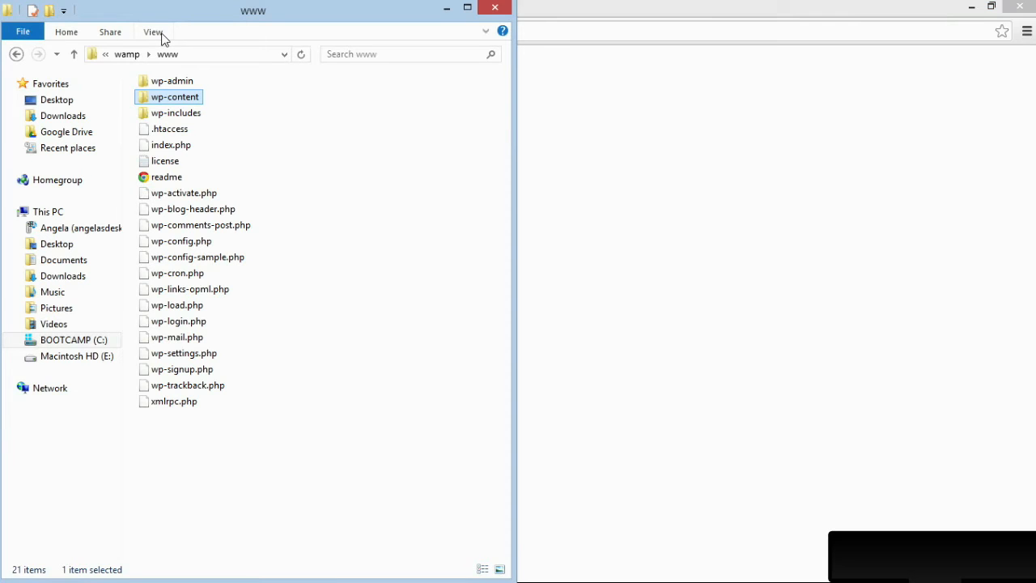
{"action": "double_click", "coordinate": [169, 98]}
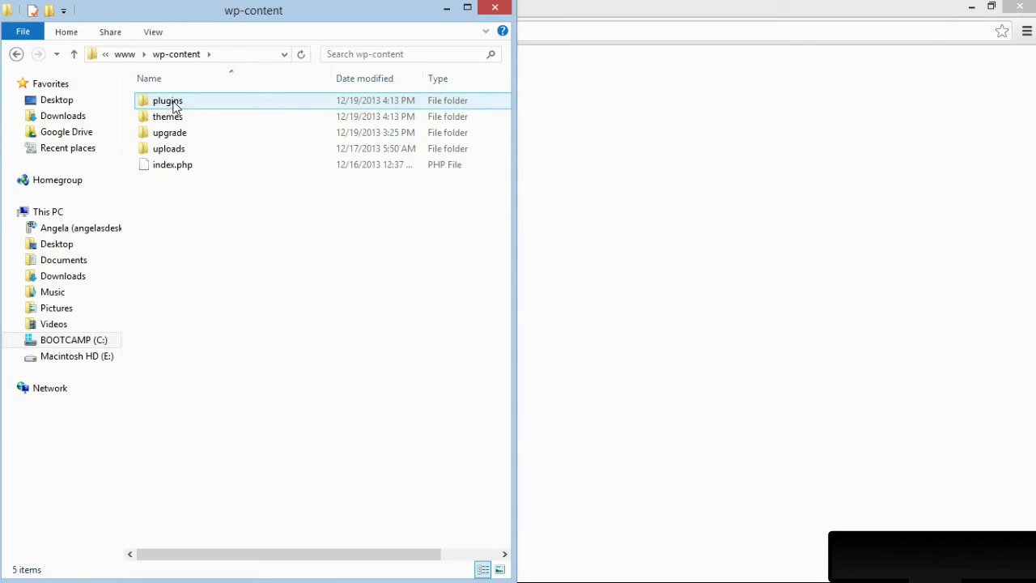
{"action": "double_click", "coordinate": [174, 118]}
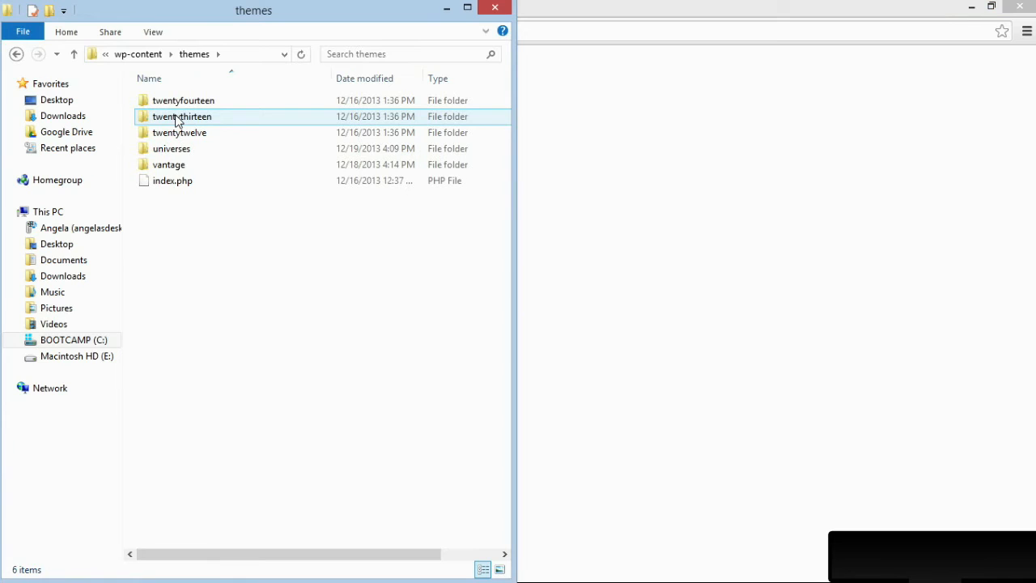
{"action": "left_click", "coordinate": [176, 152]}
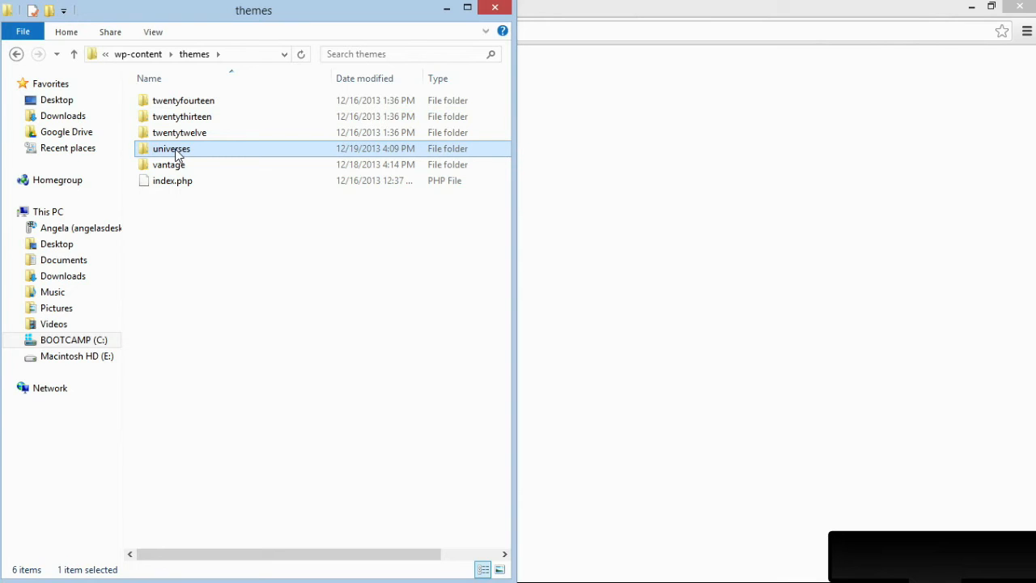
{"action": "left_click", "coordinate": [175, 150]}
{"action": "left_click", "coordinate": [195, 151]}
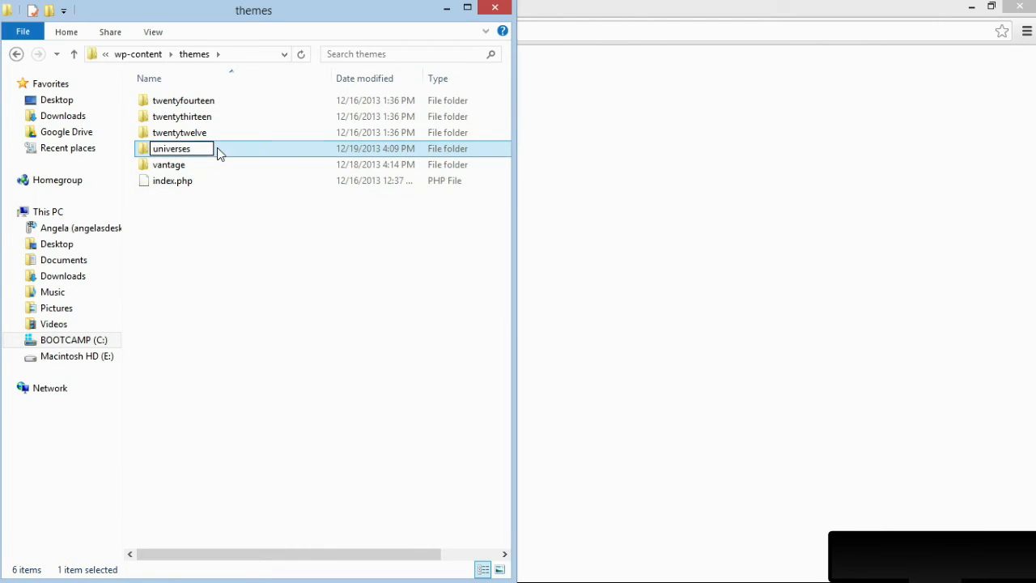
{"action": "type", "text": "BROKEN"}
{"action": "key", "text": "Return"}
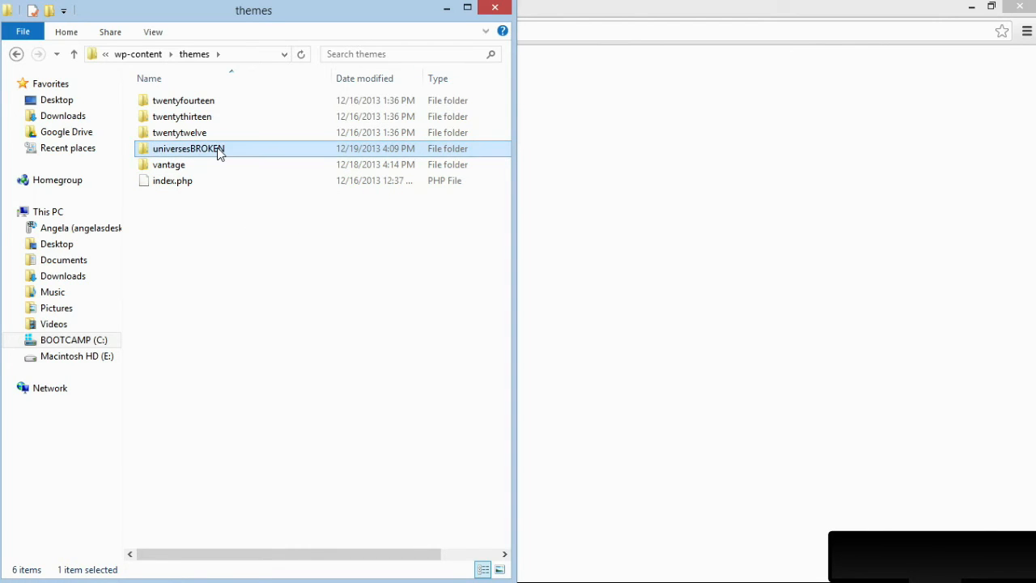
- Switch back to the browser and reload localhost/wp-admin/
{"action": "left_click", "coordinate": [564, 9]}
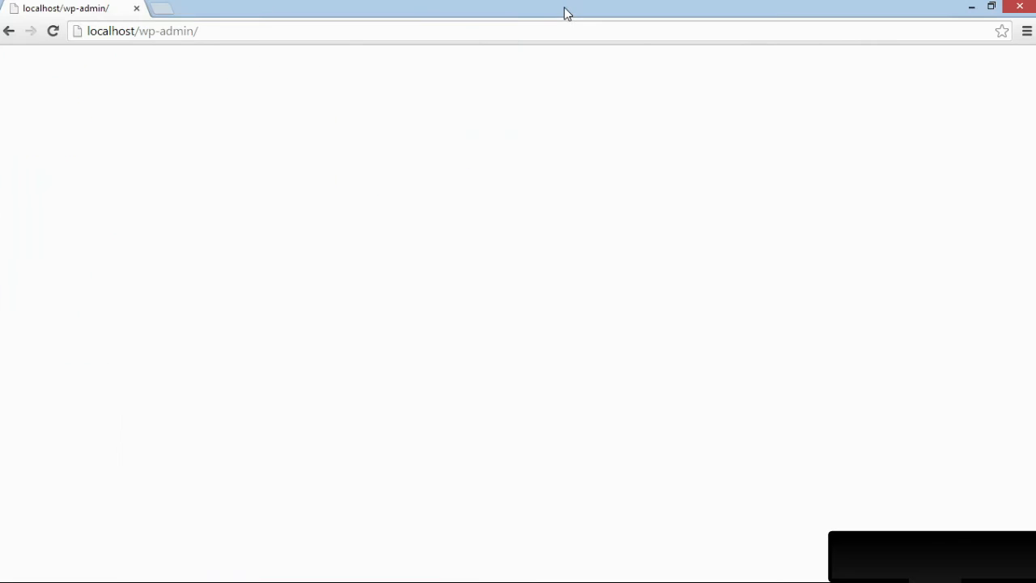
{"action": "left_click", "coordinate": [254, 31]}
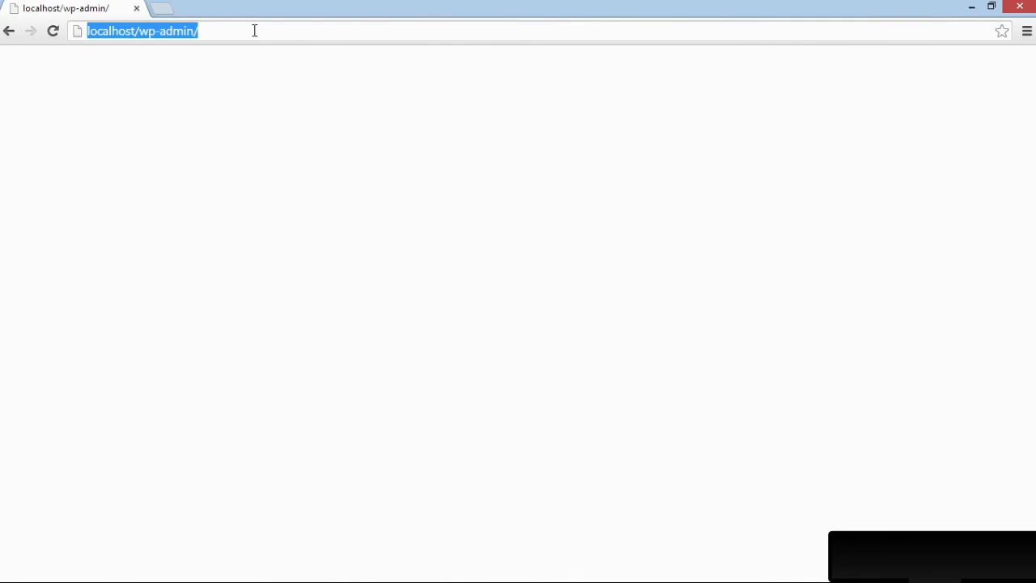
{"action": "key", "text": "Return"}
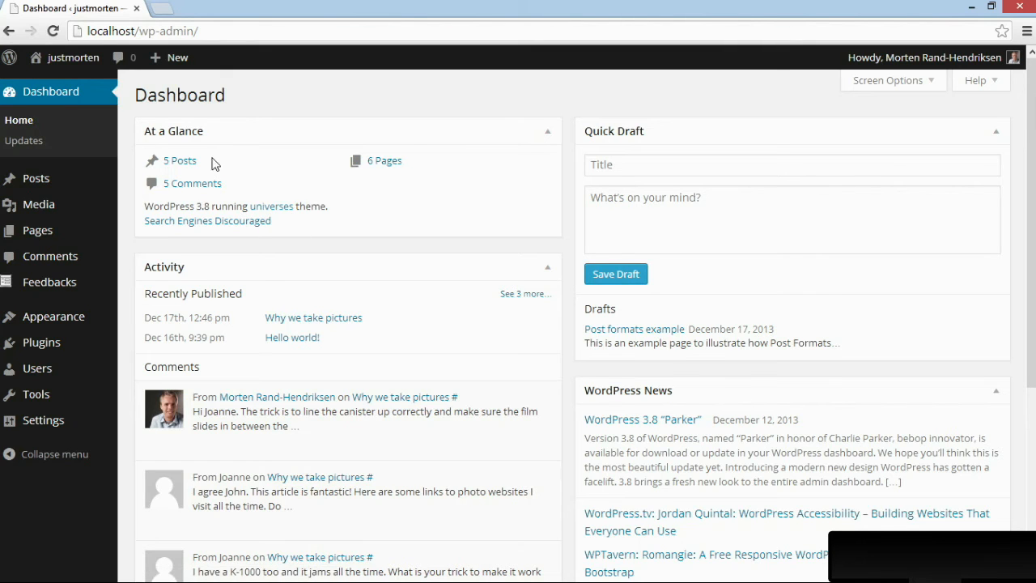
- Check the site's front page in a separate tab and close that tab
{"action": "right_click", "coordinate": [69, 63]}
{"action": "left_click", "coordinate": [128, 70]}
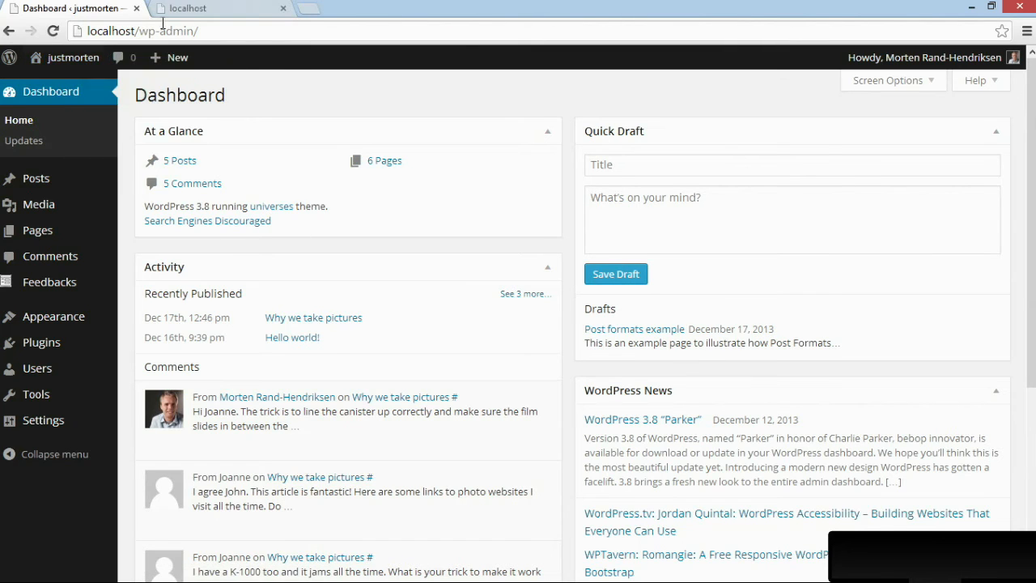
{"action": "left_click", "coordinate": [197, 8]}
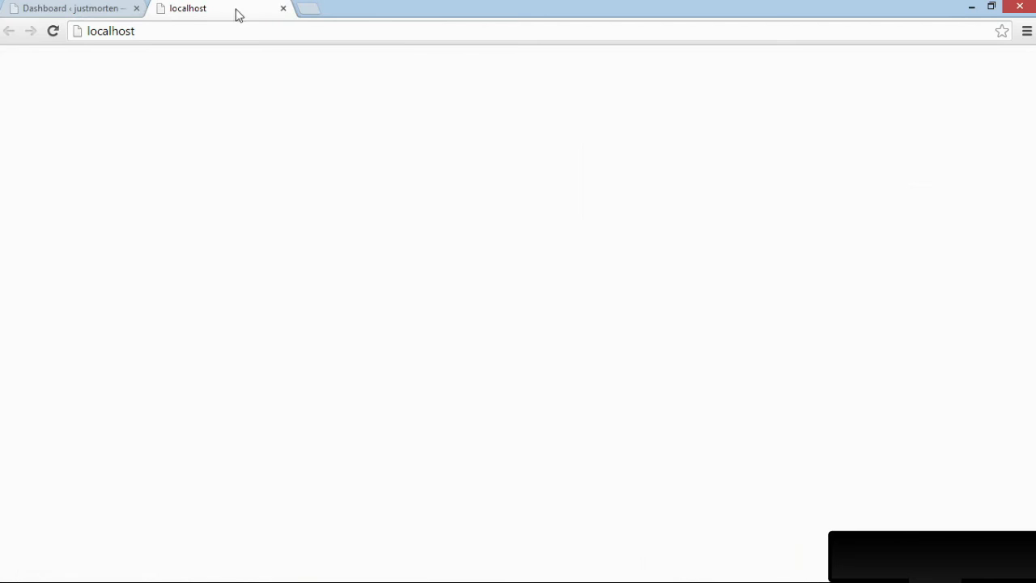
{"action": "left_click", "coordinate": [284, 9]}
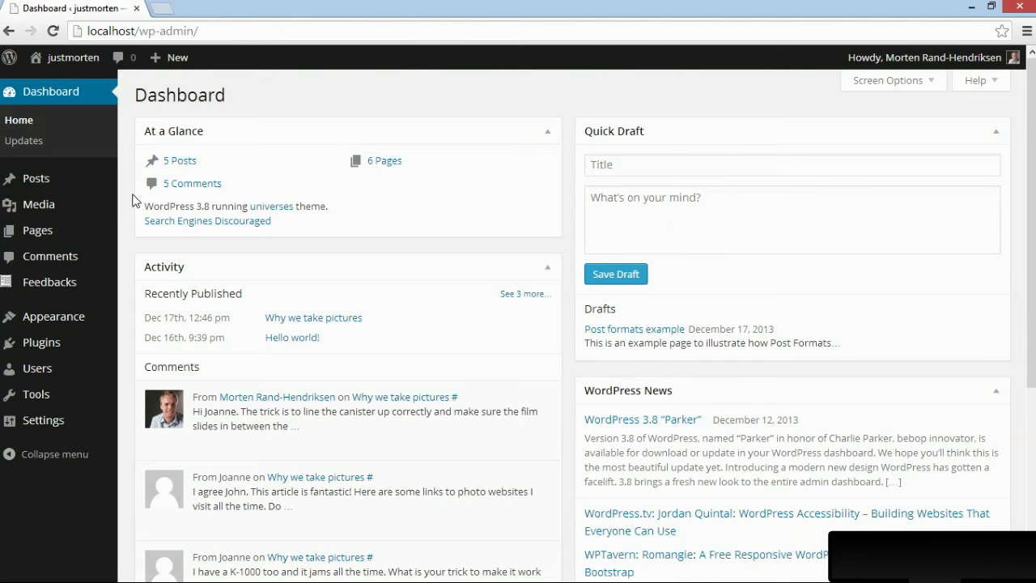
- Open the theme management page and load the site's front page in a new tab
{"action": "mouse_move", "coordinate": [73, 319]}
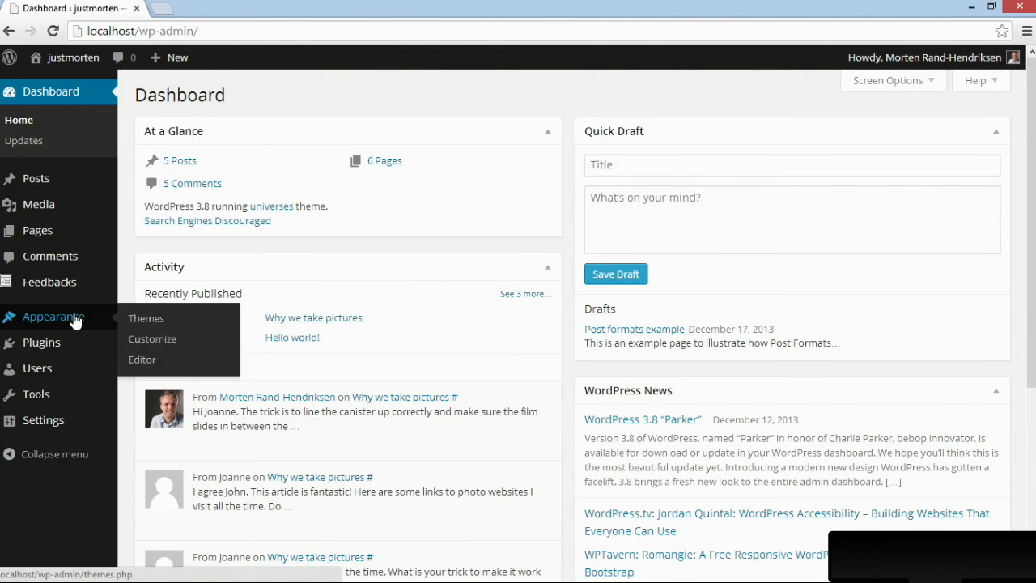
{"action": "left_click", "coordinate": [147, 321]}
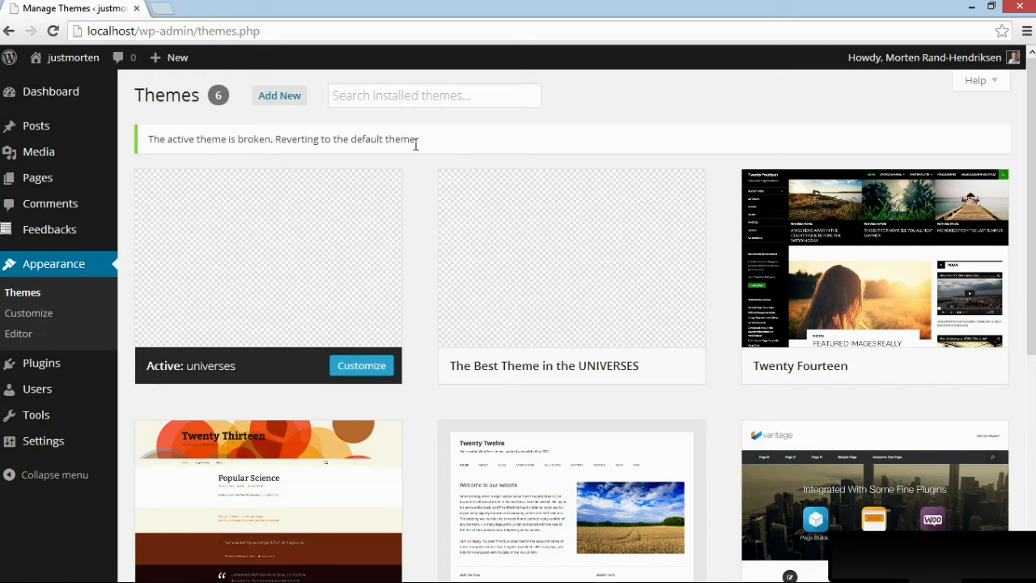
{"action": "right_click", "coordinate": [75, 83]}
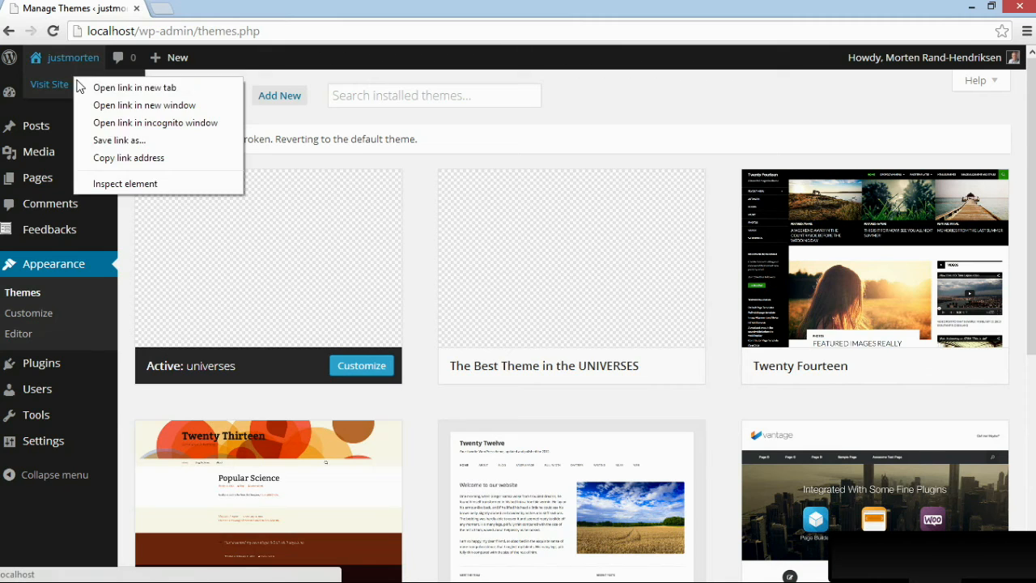
{"action": "left_click", "coordinate": [81, 87]}
{"action": "left_click", "coordinate": [180, 10]}
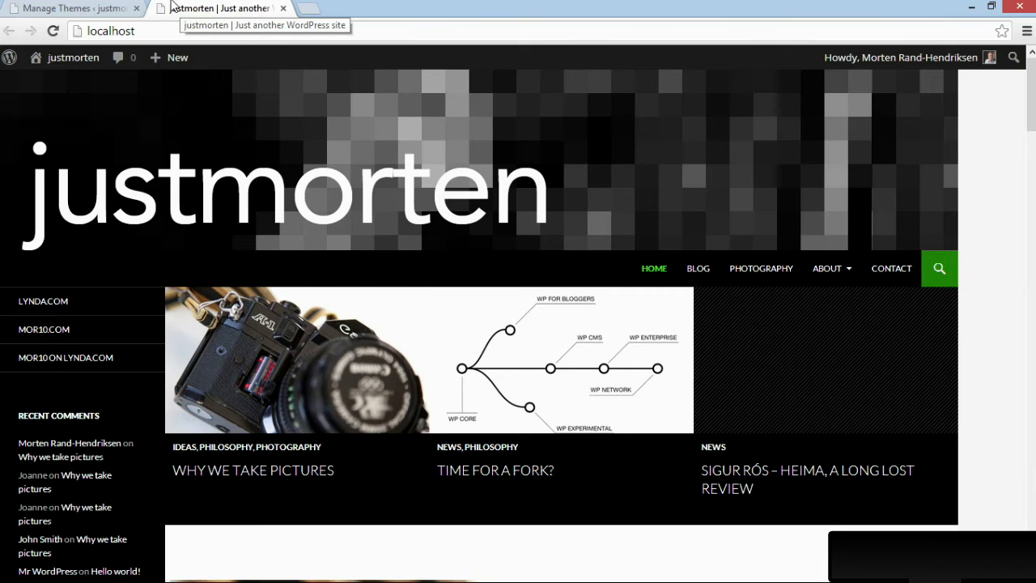
- Return to the theme management page and reload it to check which theme is active
{"action": "left_click", "coordinate": [97, 8]}
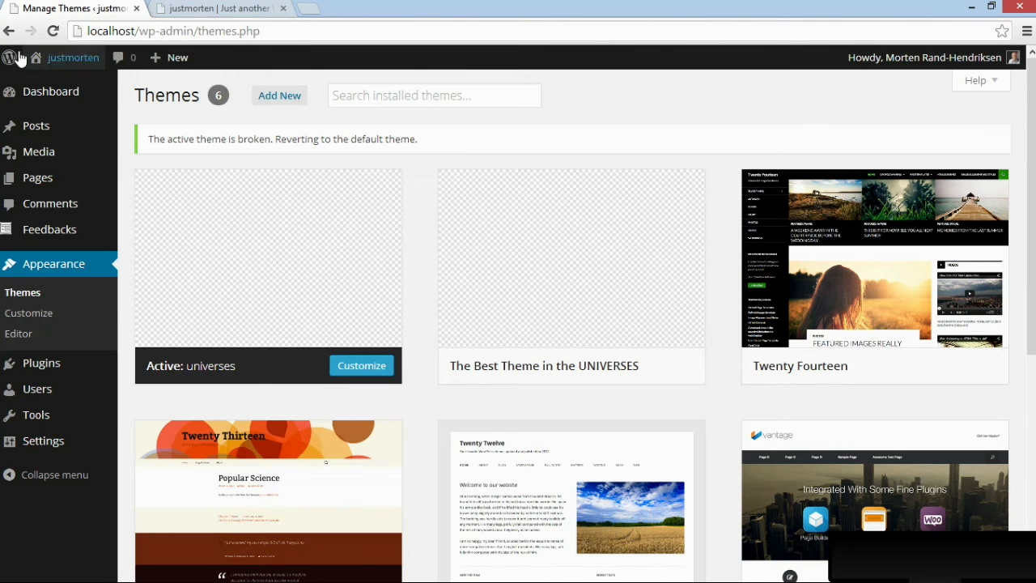
{"action": "left_click", "coordinate": [52, 31]}
{"action": "mouse_move", "coordinate": [397, 308]}
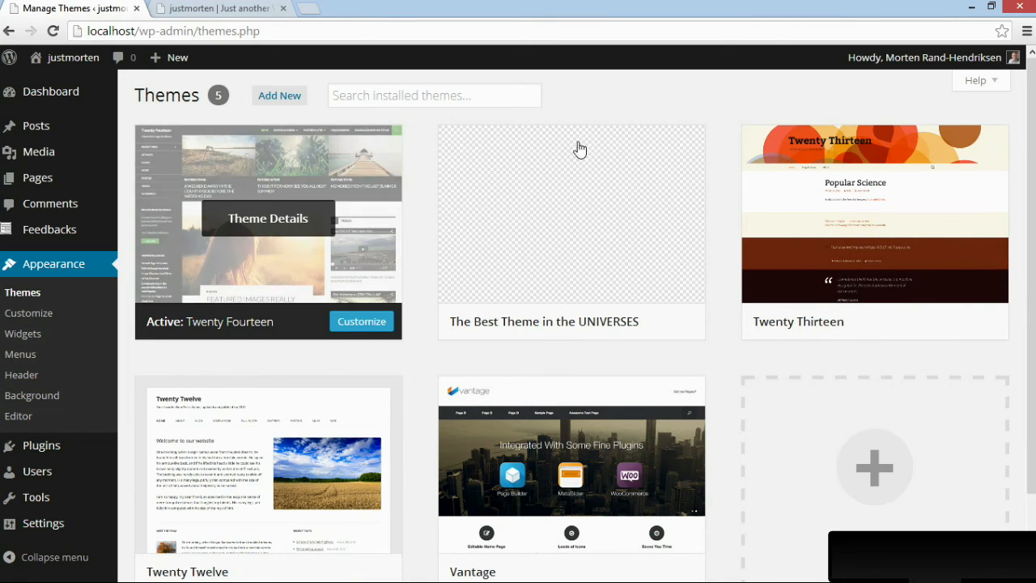
{"action": "mouse_move", "coordinate": [615, 192]}
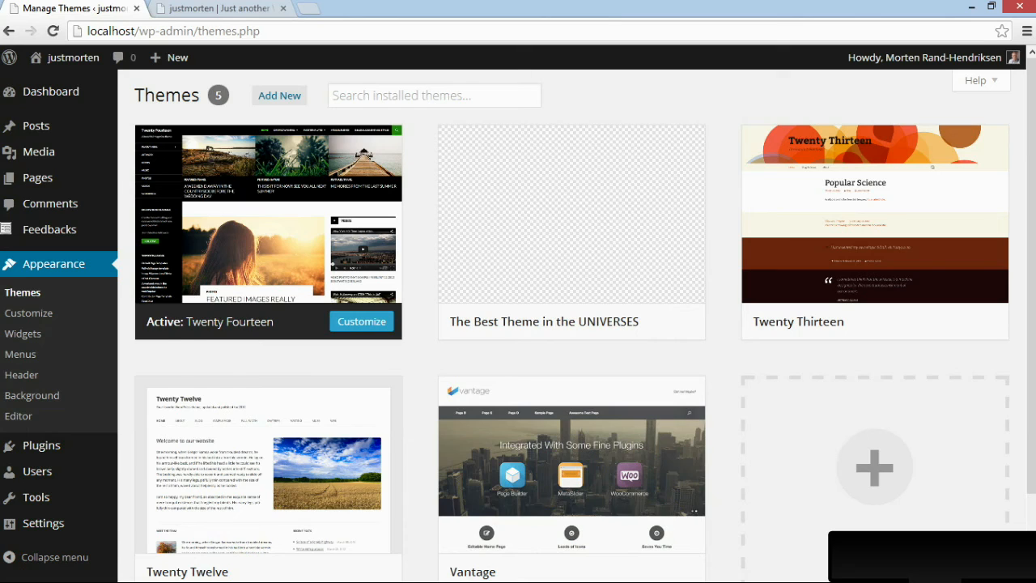
- Switch to File Explorer and go from the themes folder up to the www folder
{"action": "key", "text": "alt+Tab"}
{"action": "left_click", "coordinate": [138, 54]}
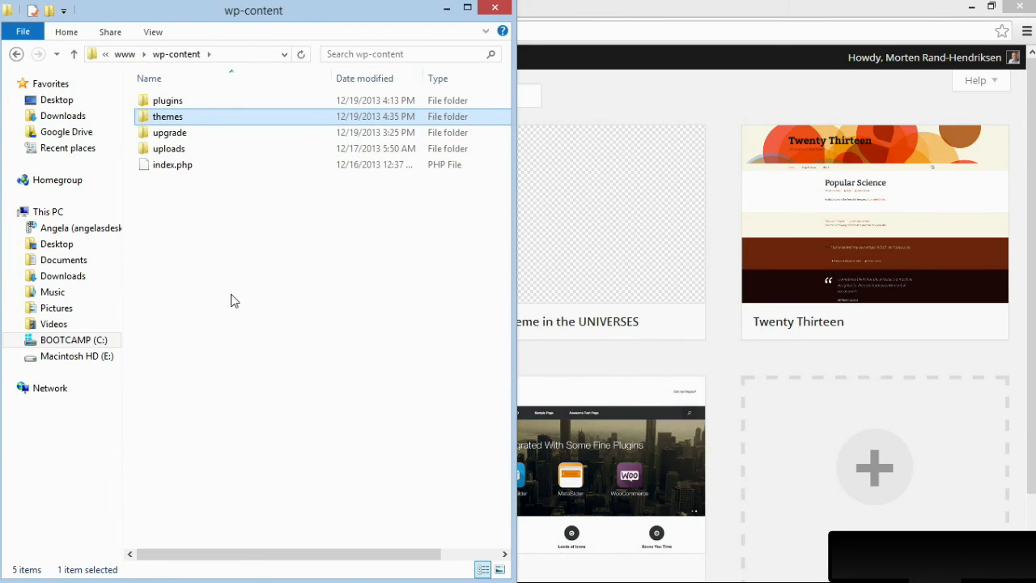
{"action": "left_click", "coordinate": [127, 53]}
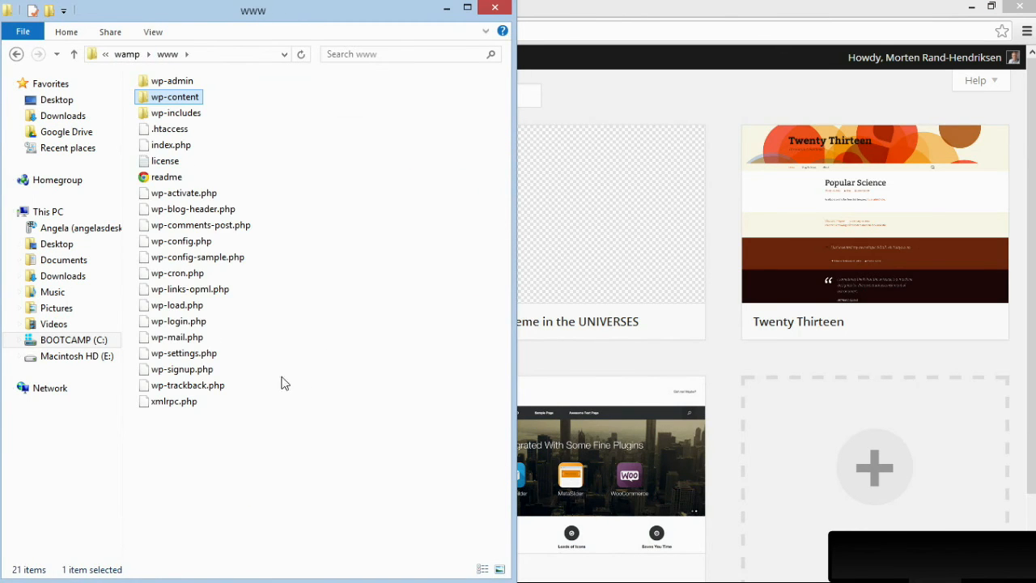
- Open wp-config.php from the www folder in Notepad++, change the DB_NAME value to wp3 and save the file
{"action": "right_click", "coordinate": [181, 241]}
{"action": "left_click", "coordinate": [215, 270]}
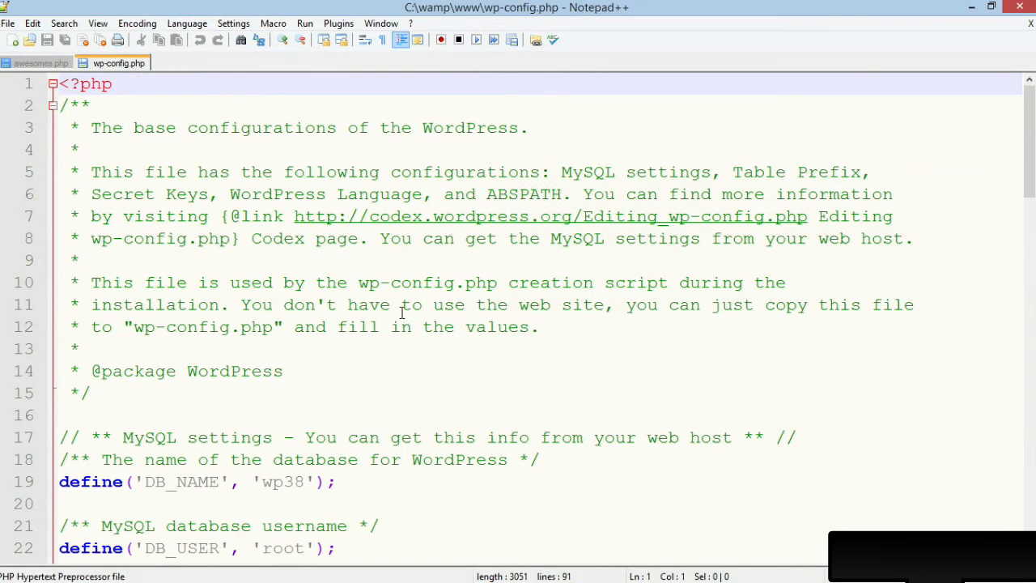
{"action": "scroll", "coordinate": [411, 334], "scroll_direction": "down", "scroll_amount": 1}
{"action": "left_click", "coordinate": [296, 415]}
{"action": "key", "text": "Delete"}
{"action": "key", "text": "ctrl+s"}
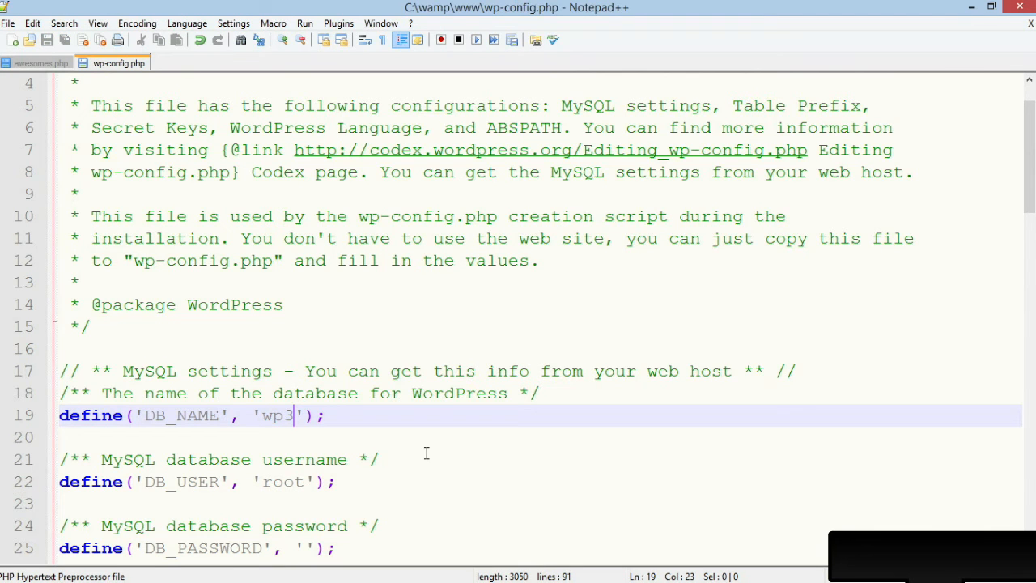
- Switch to the browser and reload the theme management page and the localhost front page to check the effect of the wrong database name
{"action": "key", "text": "alt+Tab"}
{"action": "key", "text": "F5"}
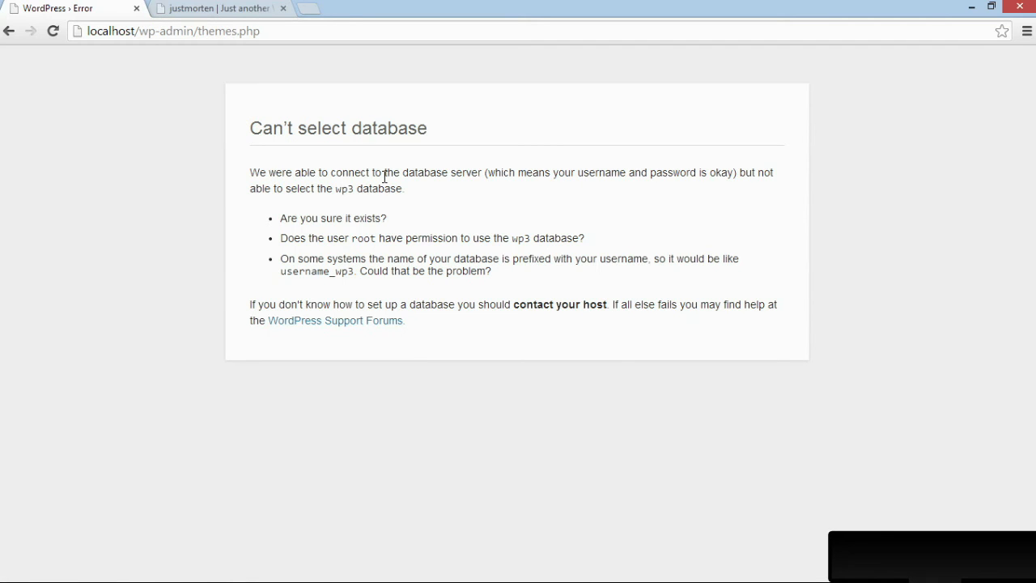
{"action": "left_click", "coordinate": [209, 8]}
{"action": "left_click", "coordinate": [187, 26]}
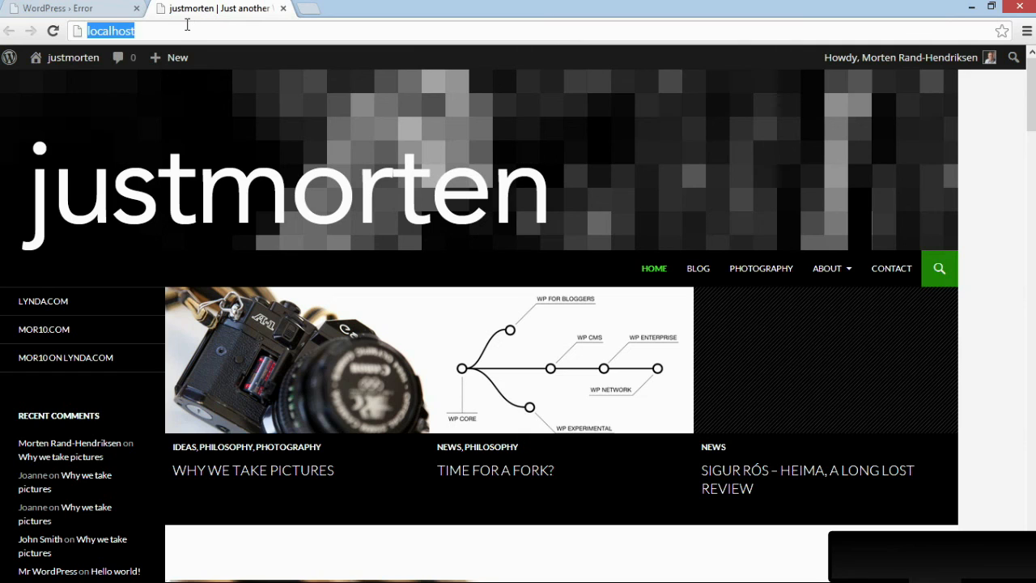
{"action": "key", "text": "Return"}
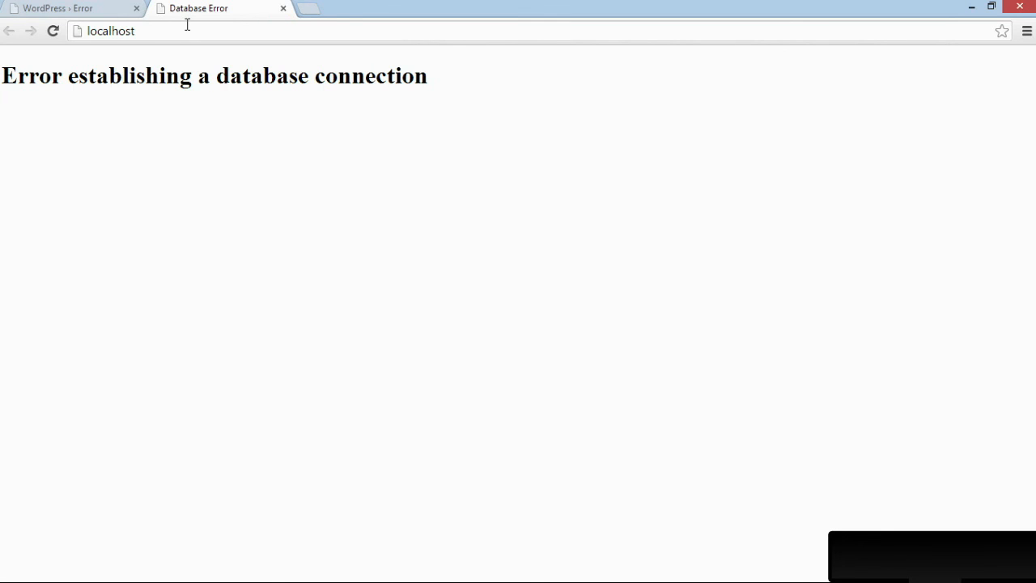
- Switch back to Notepad++, set DB_NAME in wp-config.php to wp38 and save the file
{"action": "key", "text": "alt+Tab"}
{"action": "type", "text": "8"}
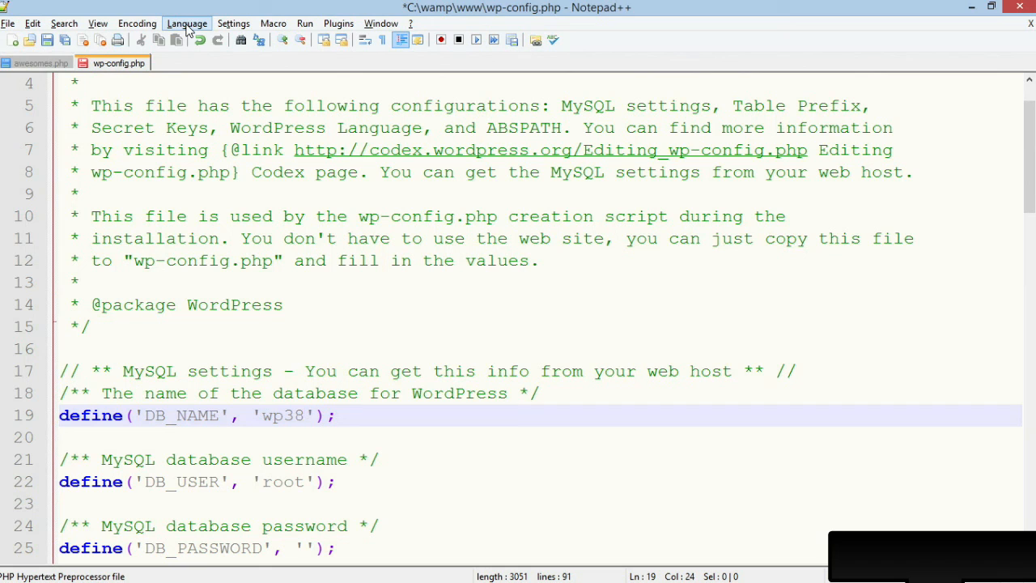
{"action": "key", "text": "ctrl+s"}
- Return to the browser, reload the front page and the theme management page, and open the WordPress Dashboard
{"action": "key", "text": "alt+Tab"}
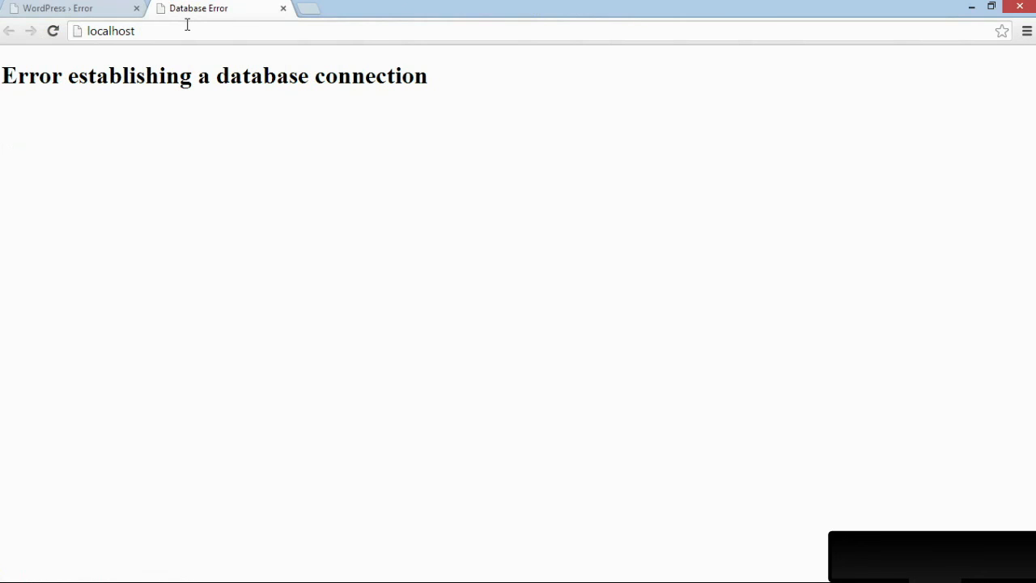
{"action": "key", "text": "F5"}
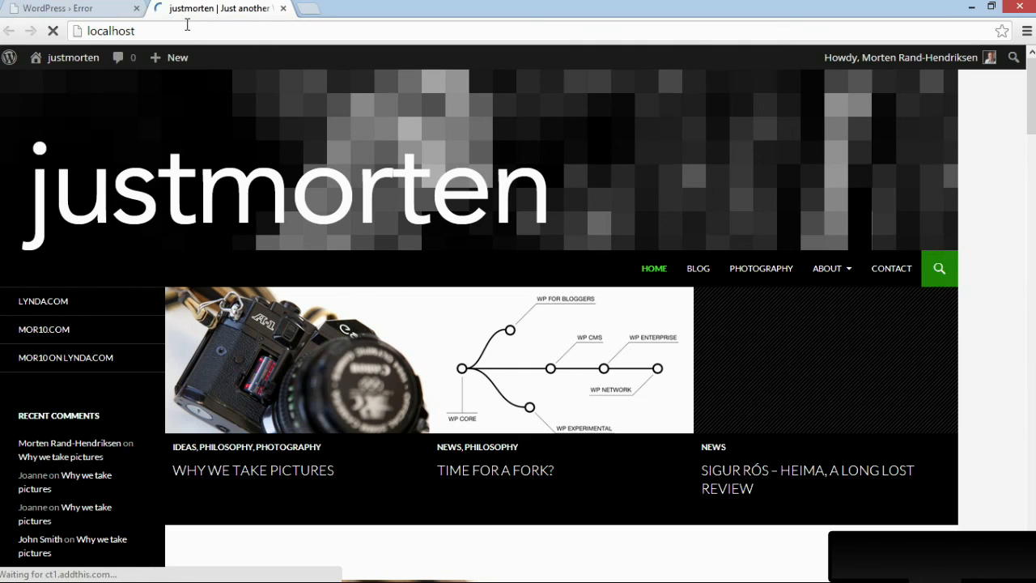
{"action": "left_click", "coordinate": [81, 8]}
{"action": "key", "text": "F5"}
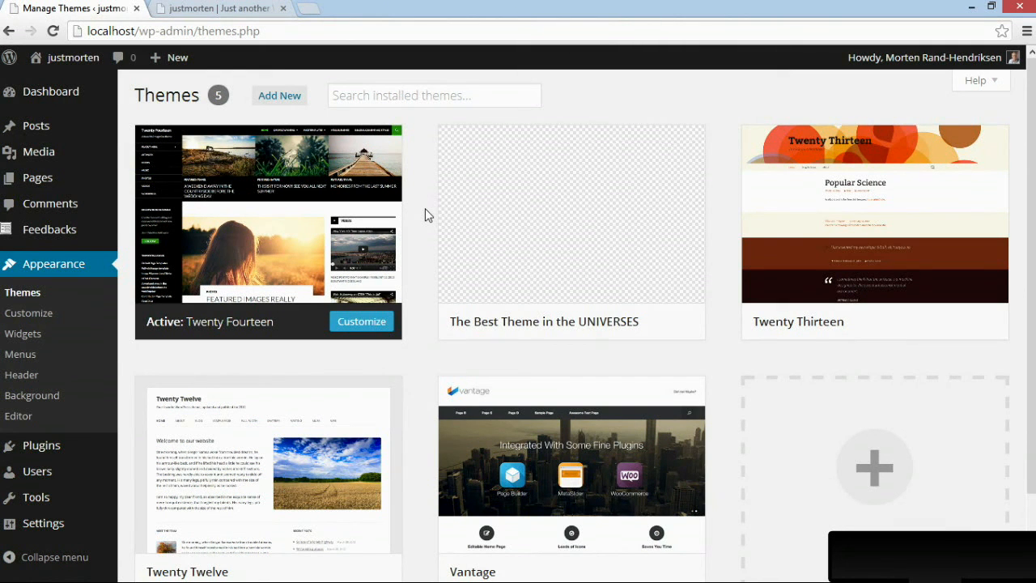
{"action": "left_click", "coordinate": [81, 91]}
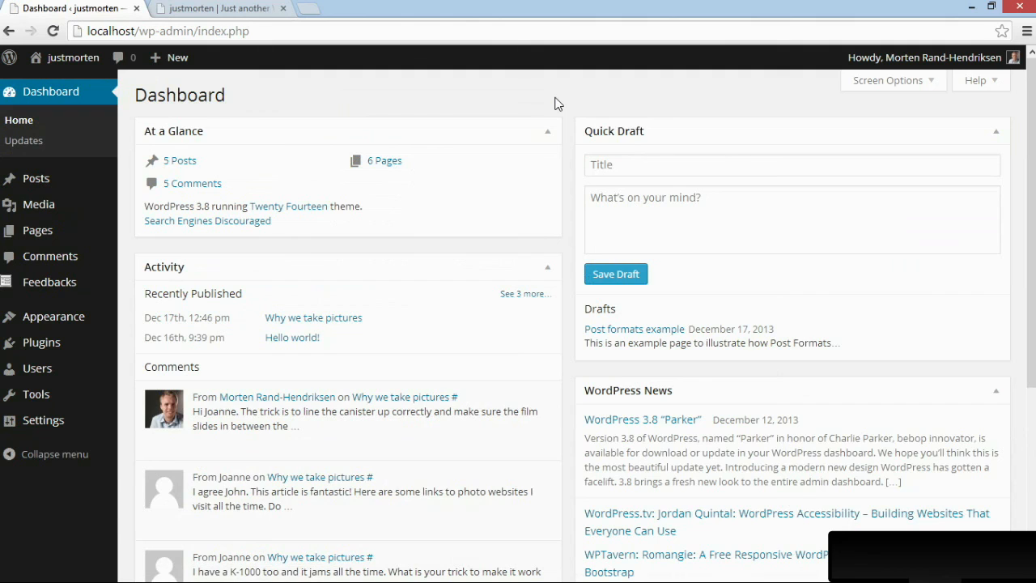